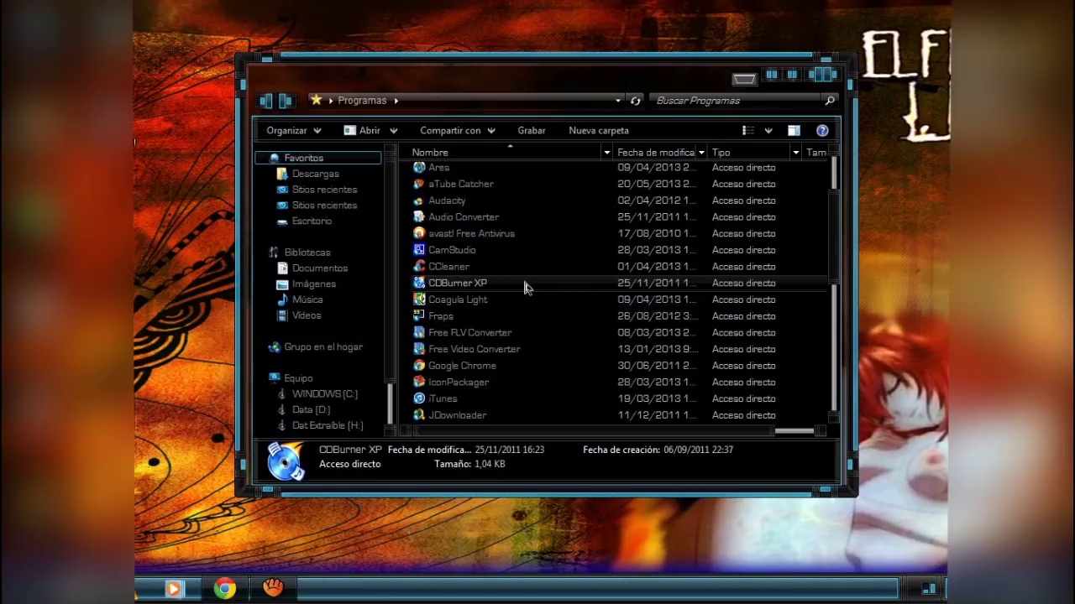
Launch CDBurner XP from the Programas folder and move its start window fully into view
double_click(525, 287)
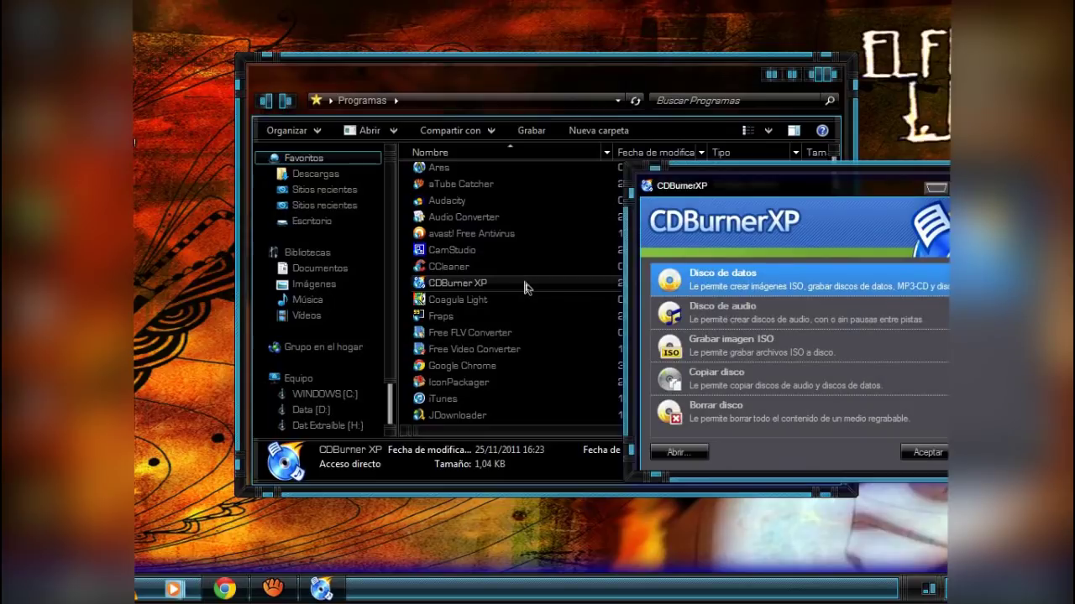
left_click_drag(897, 206, 578, 169)
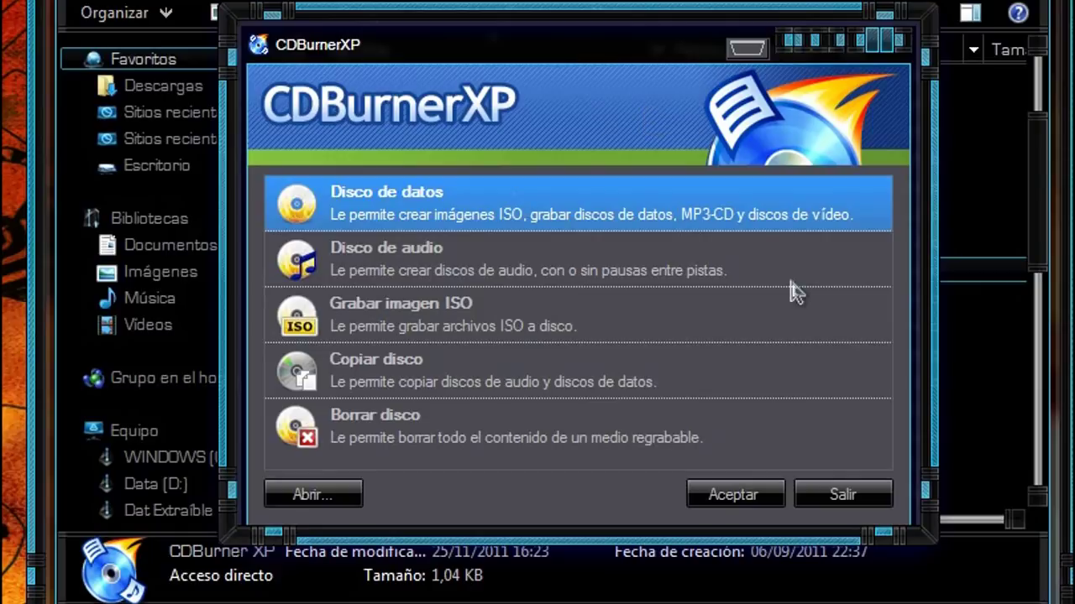
Look through the disc project types and start a Disco de datos compilation
left_click(565, 401)
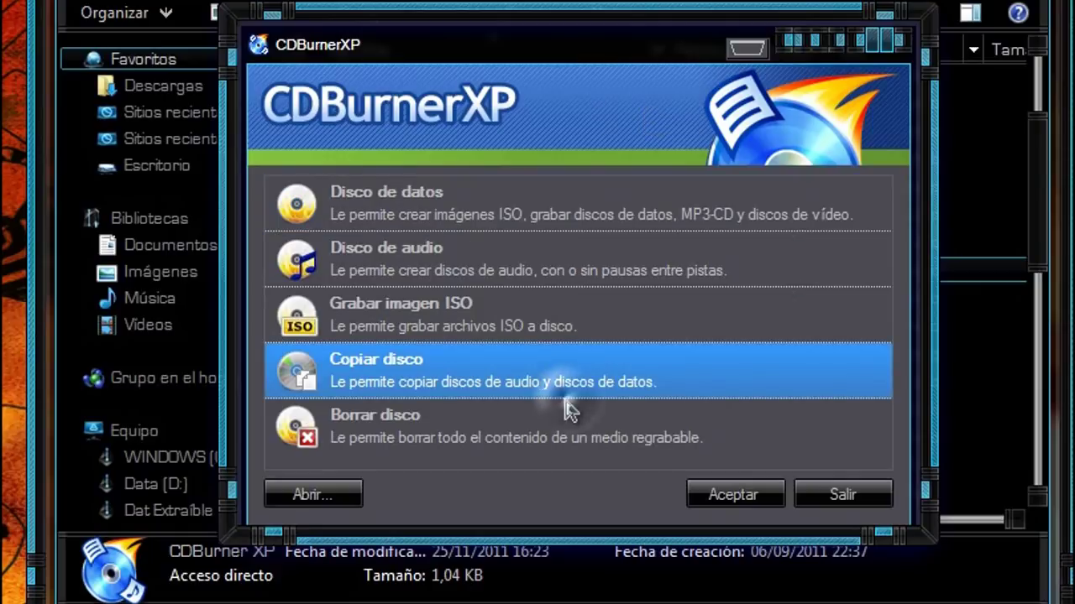
left_click(495, 424)
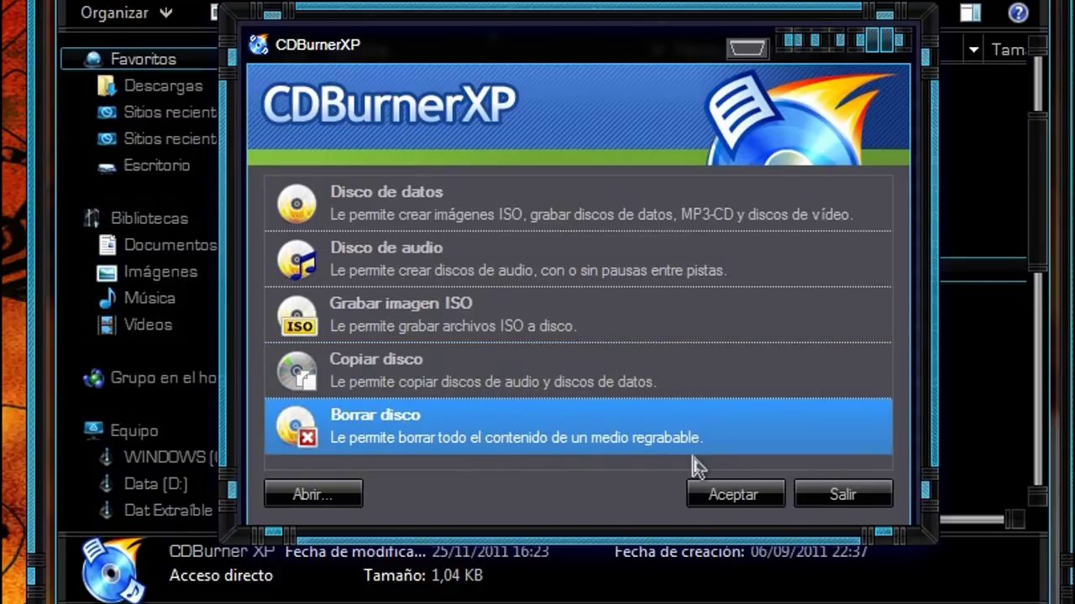
left_click(555, 388)
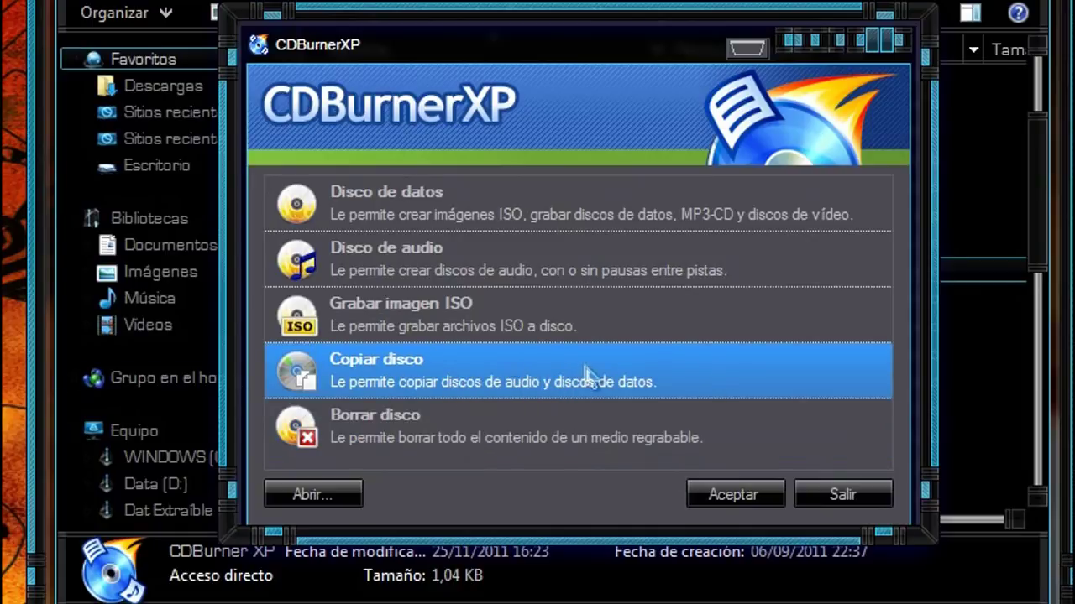
left_click(496, 223)
left_click(487, 267)
left_click(475, 310)
left_click(473, 225)
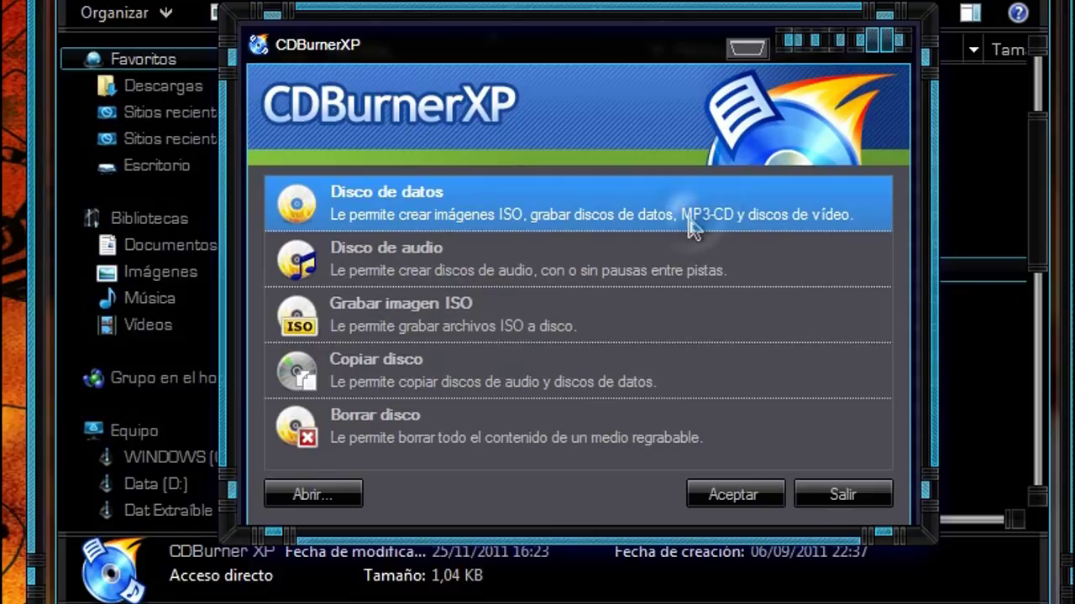
left_click(698, 496)
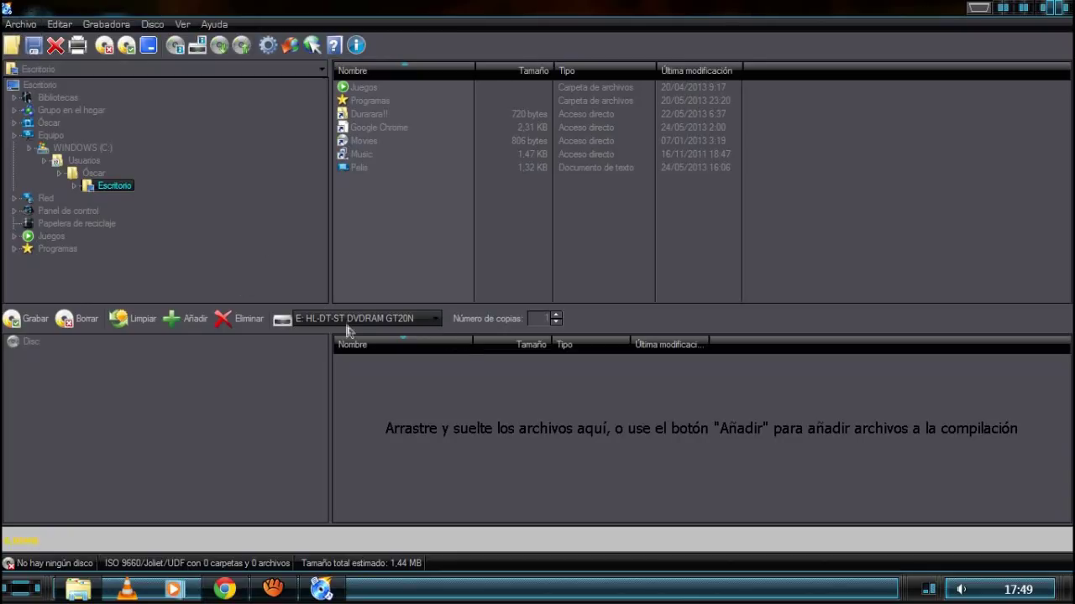
Add the video Tomas Falsas y Outtakes to the data compilation and burn it with the disc left open for more data
left_click(179, 324)
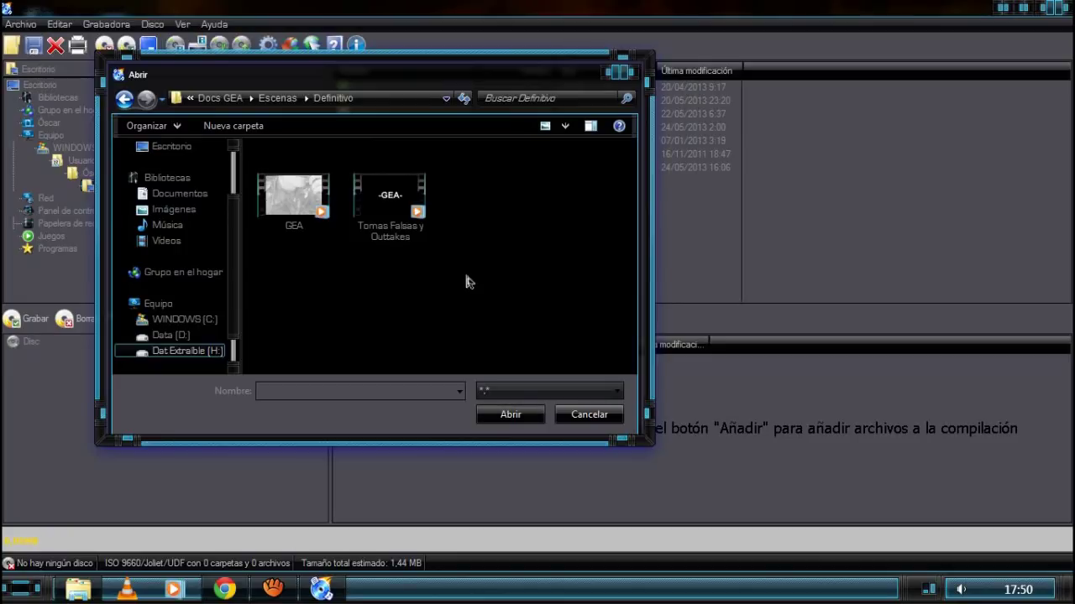
double_click(419, 220)
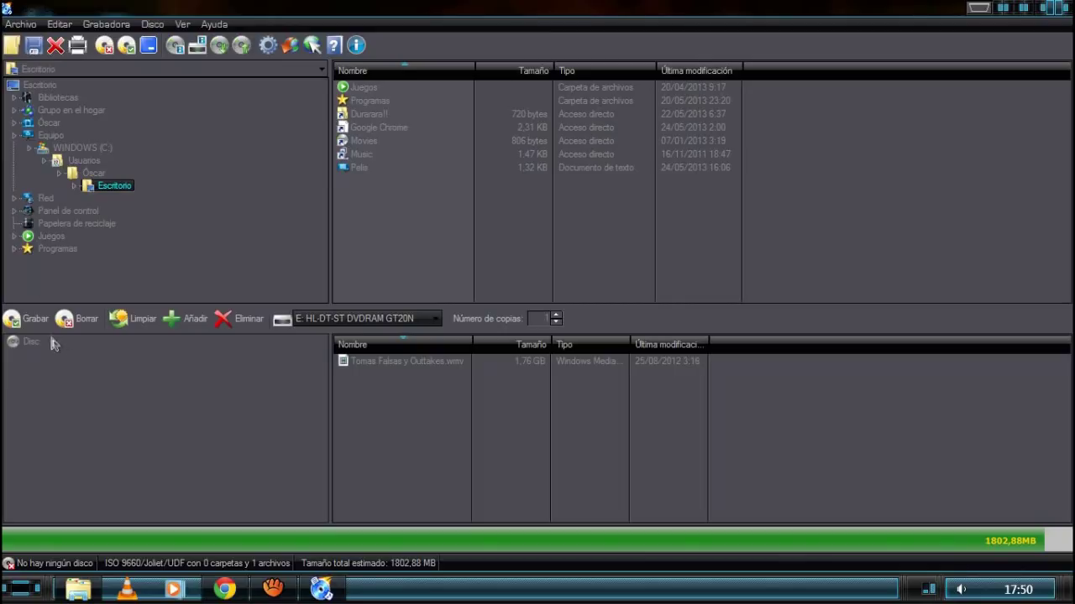
left_click(32, 317)
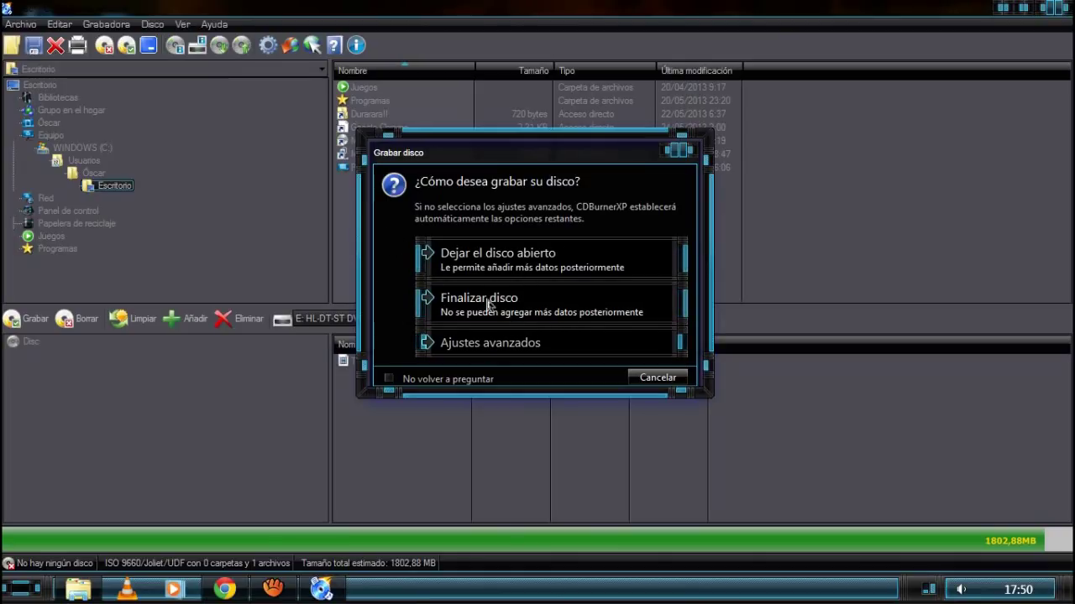
left_click(550, 263)
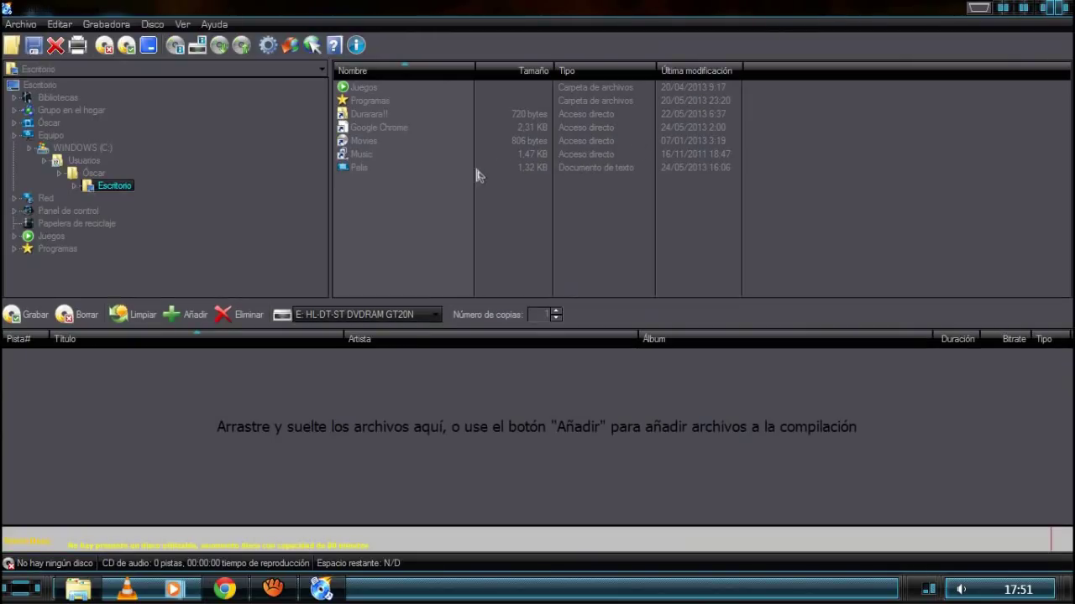
Add the songs Space Cadet Apology, Splash and Star Wars Super Remix from the Music folder to the audio compilation
left_click(192, 316)
left_click_drag(629, 168, 621, 315)
left_click(312, 210)
left_click(304, 293, "ctrl")
left_click(283, 244, "ctrl")
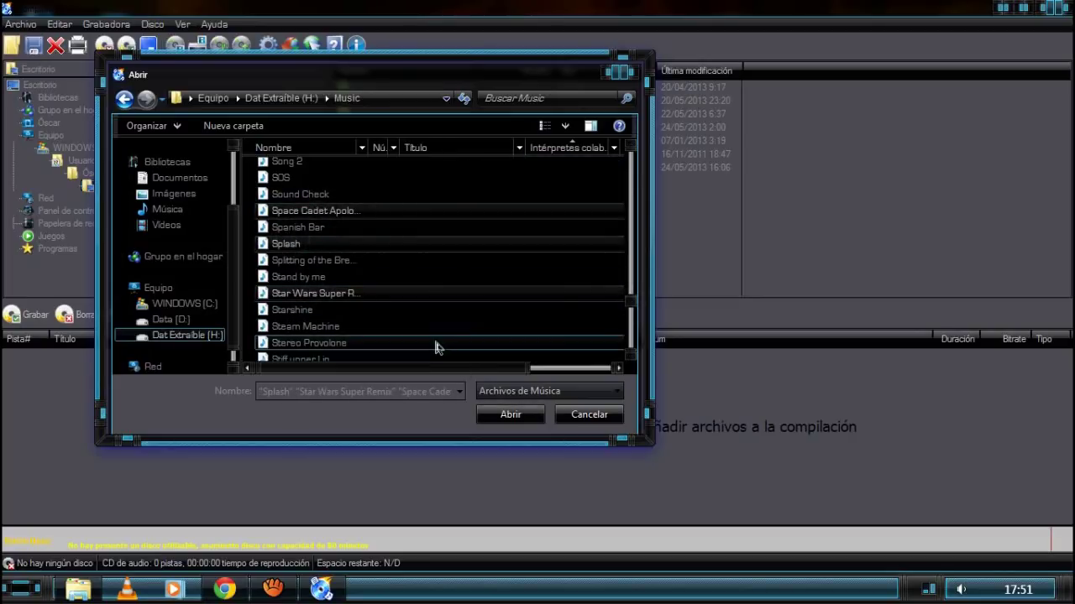
left_click(519, 419)
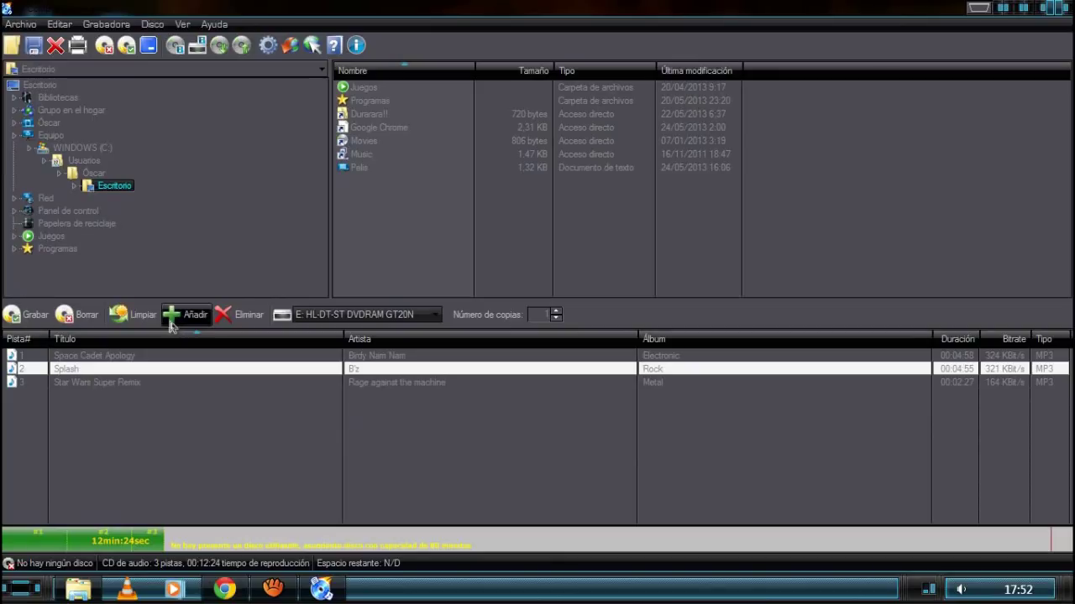
left_click(141, 319)
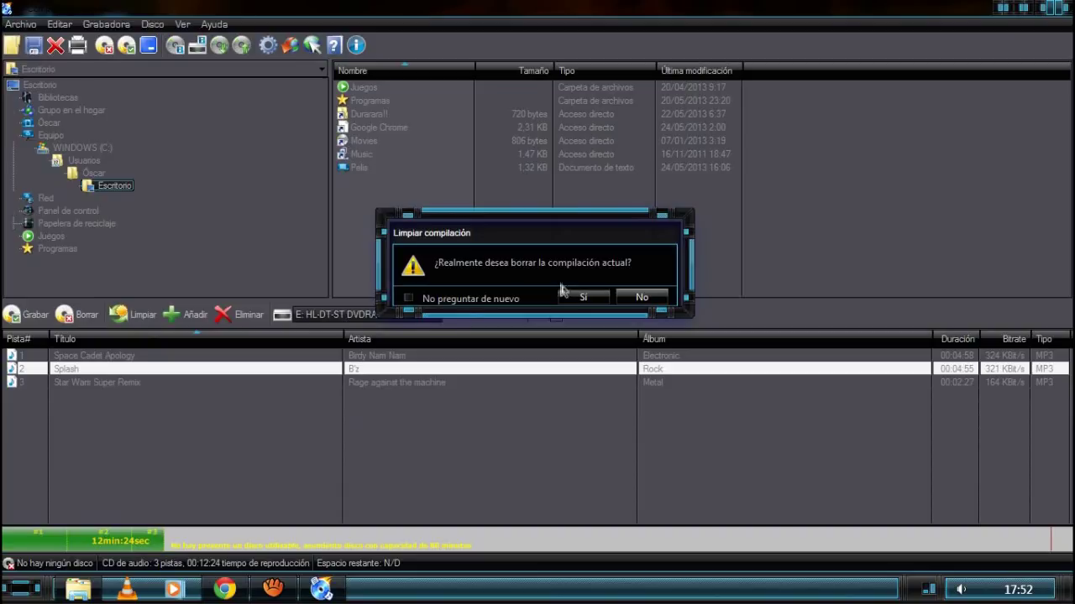
left_click(643, 299)
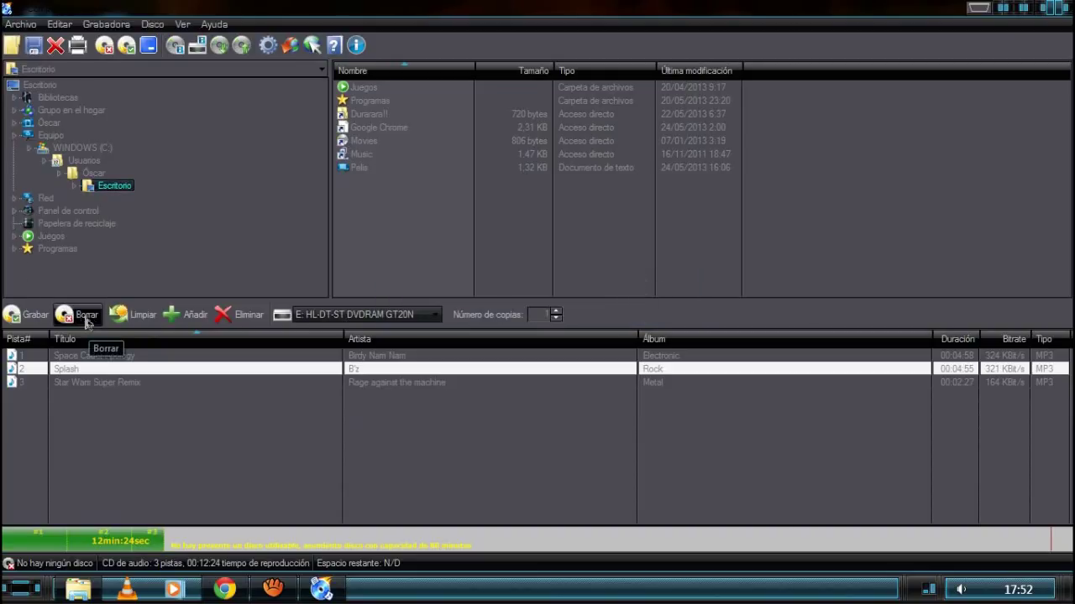
left_click(140, 319)
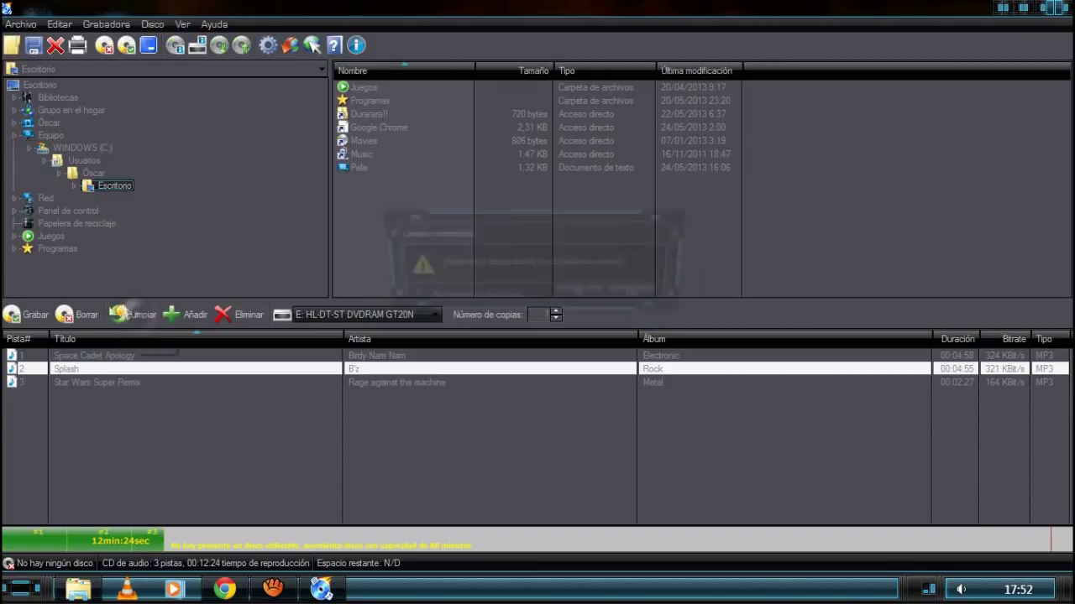
left_click(659, 304)
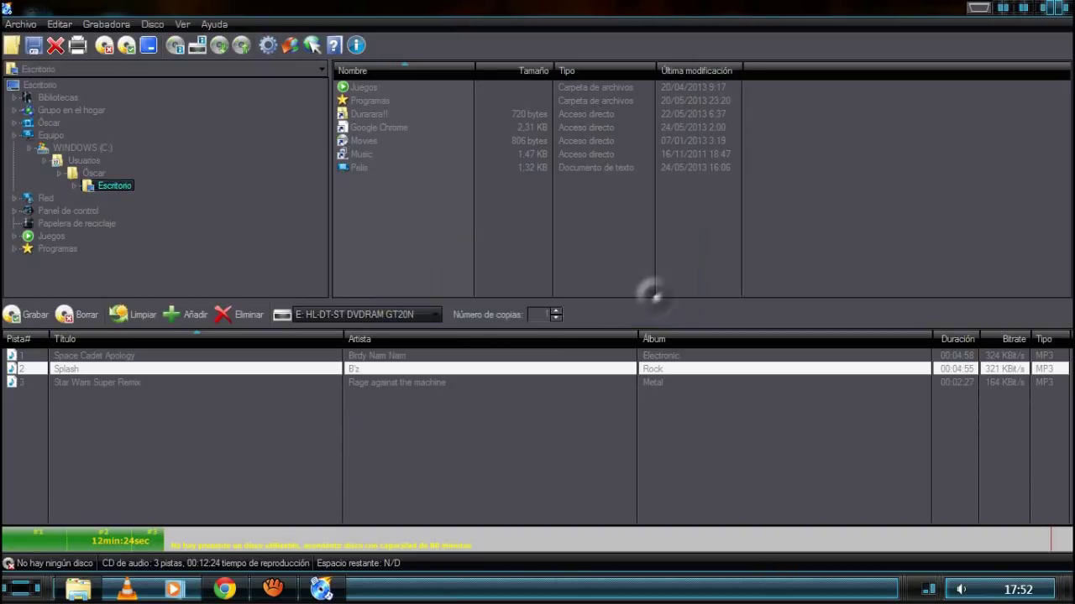
Open the burn options for the audio CD and check the recording speed choices, keeping 24x
left_click(27, 327)
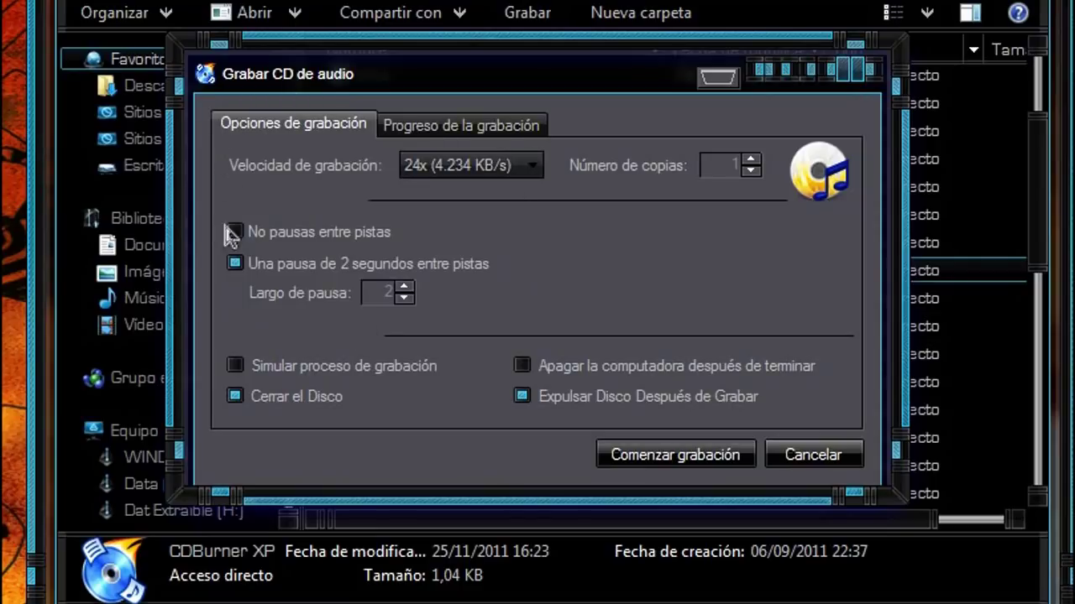
left_click(496, 171)
left_click(478, 183)
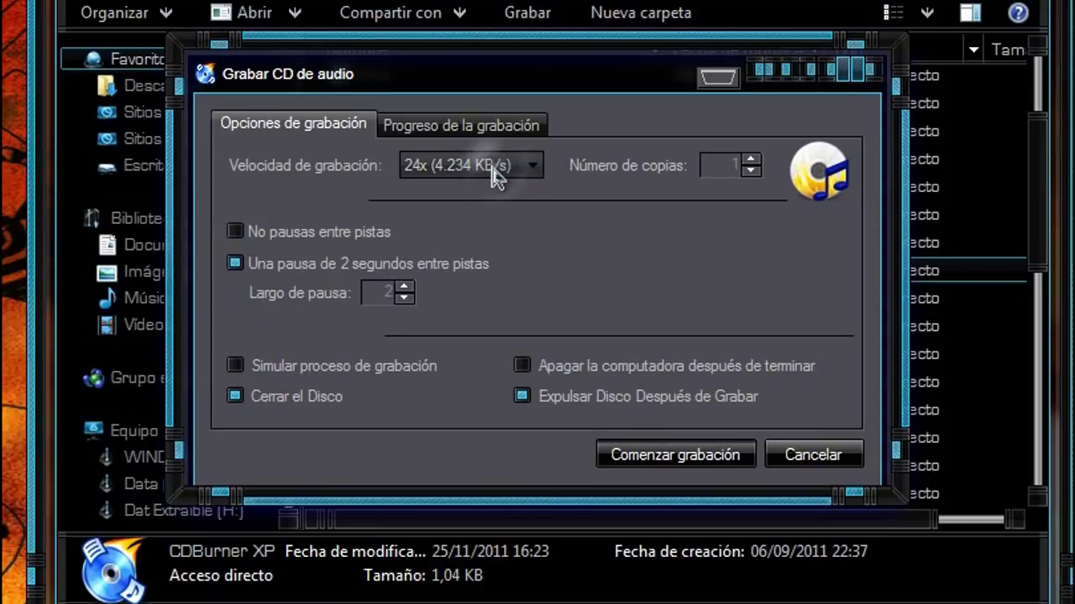
Try the no-pause option and other pause lengths for the audio CD, then restore the 2-second pause between tracks
left_click(236, 232)
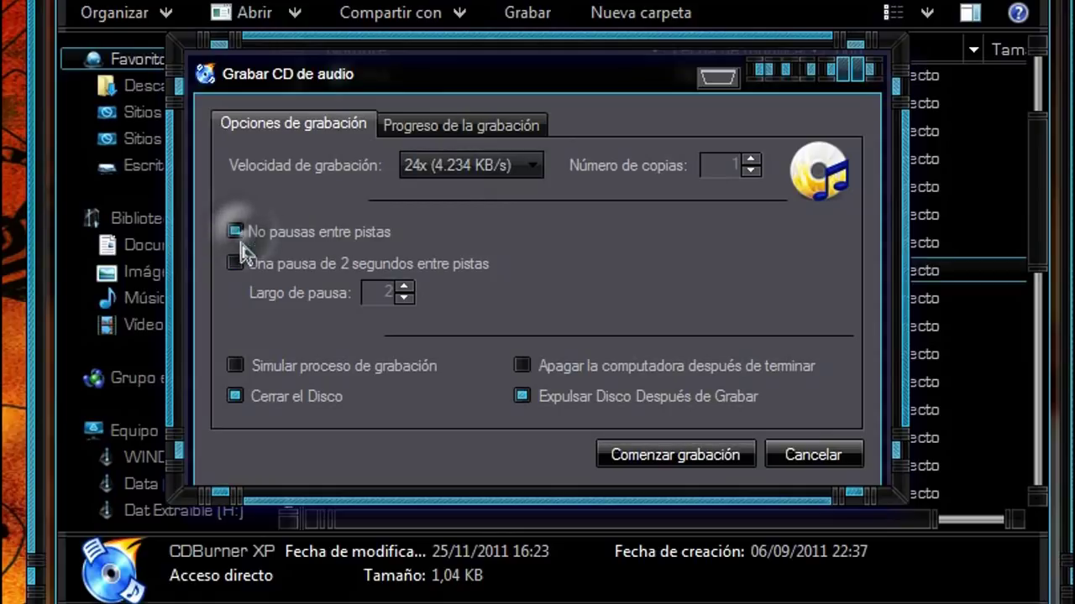
left_click(236, 263)
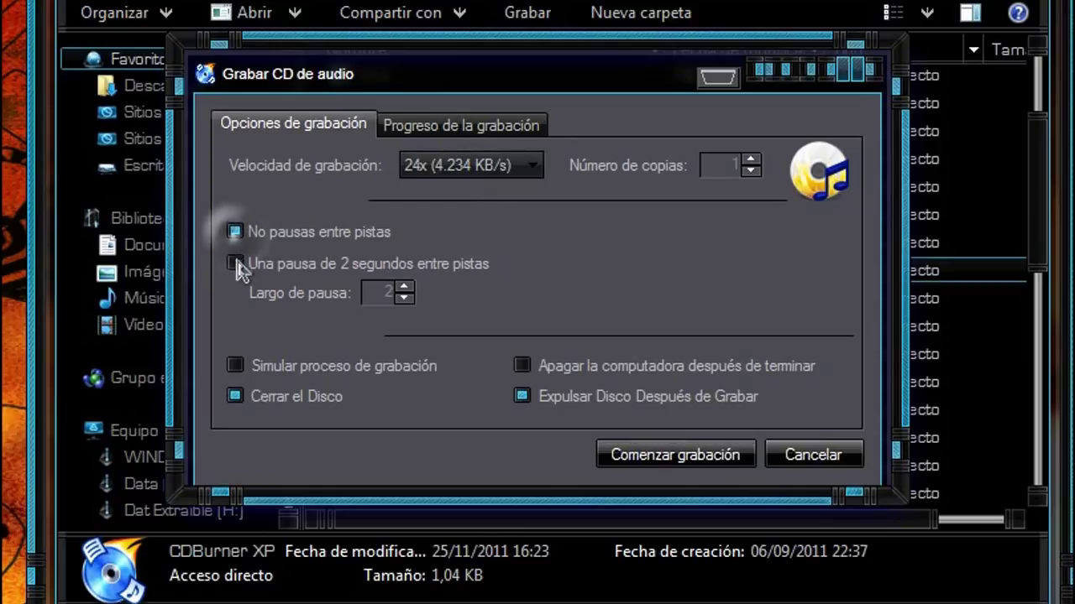
left_click(403, 289)
left_click(403, 288)
left_click(403, 298)
left_click(403, 298)
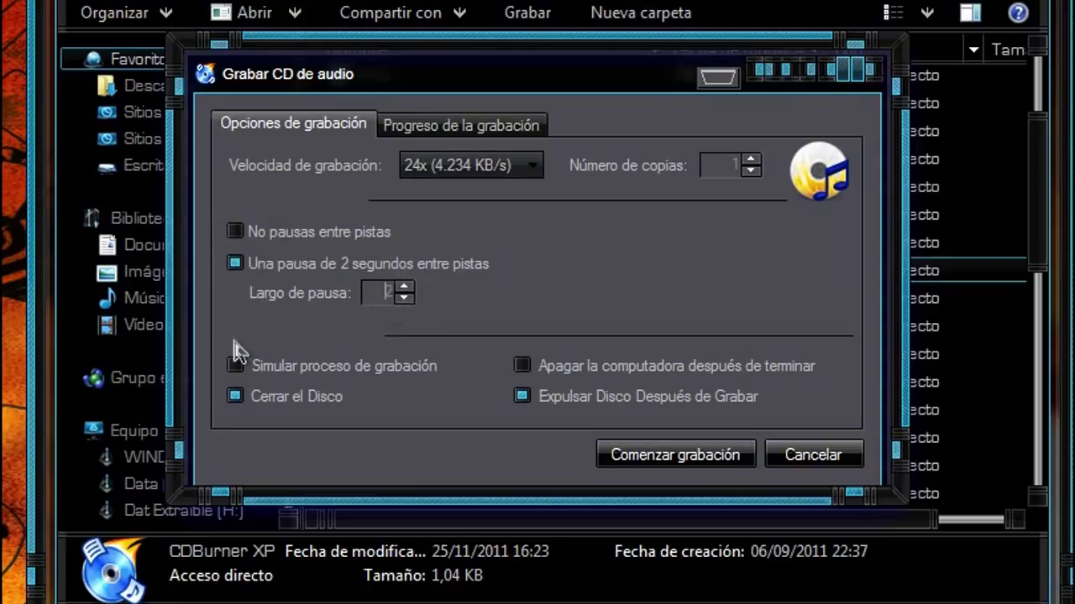
Review the simulation, shutdown, disc-closing and progress options of the audio CD burn, and cancel the burn
left_click(249, 373)
left_click(521, 367)
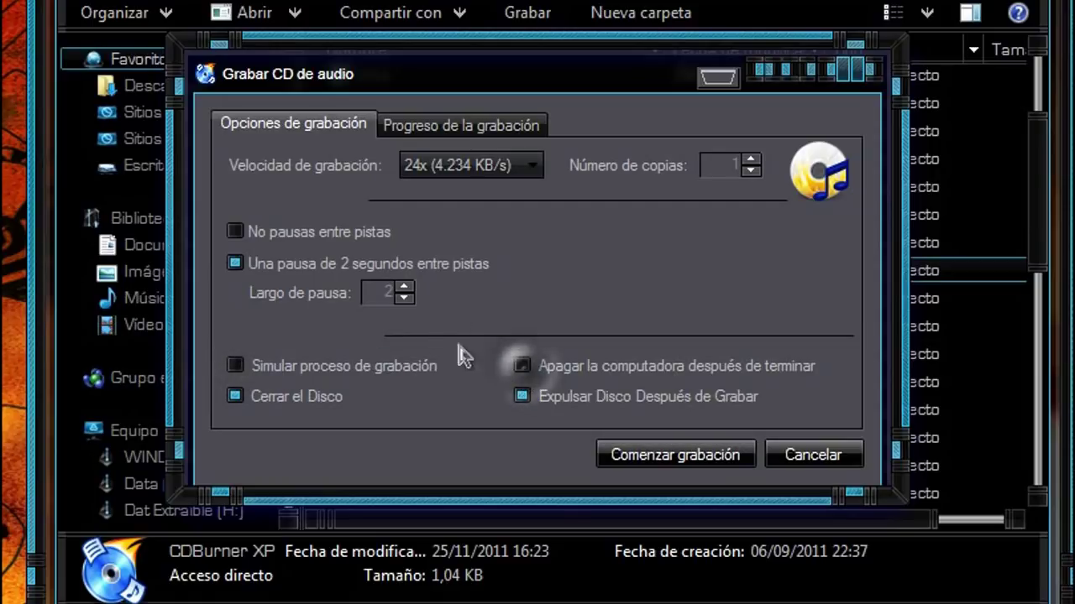
left_click(238, 400)
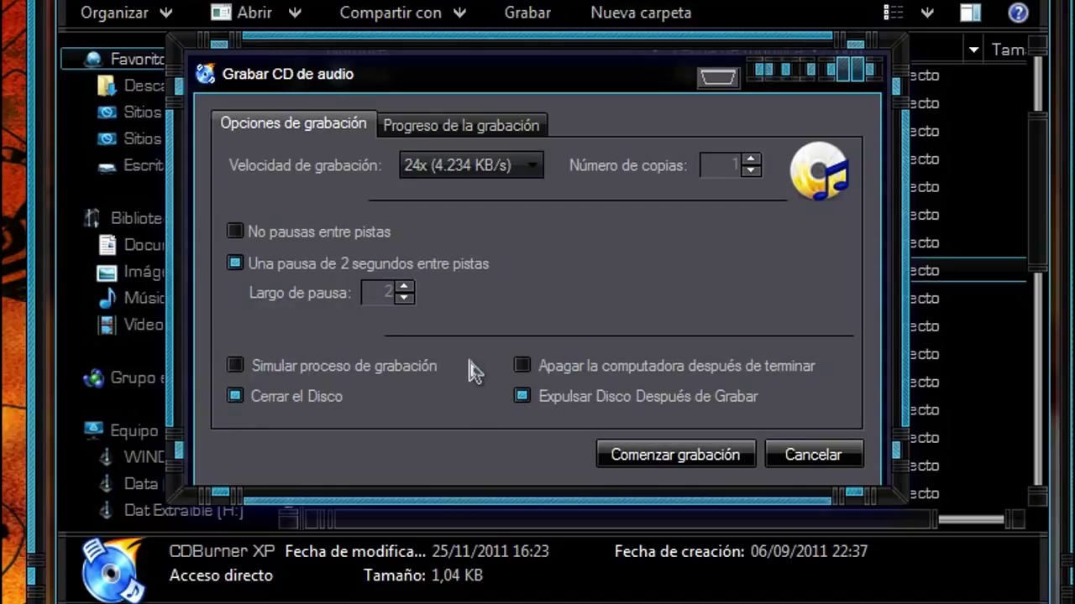
left_click(445, 139)
left_click(798, 458)
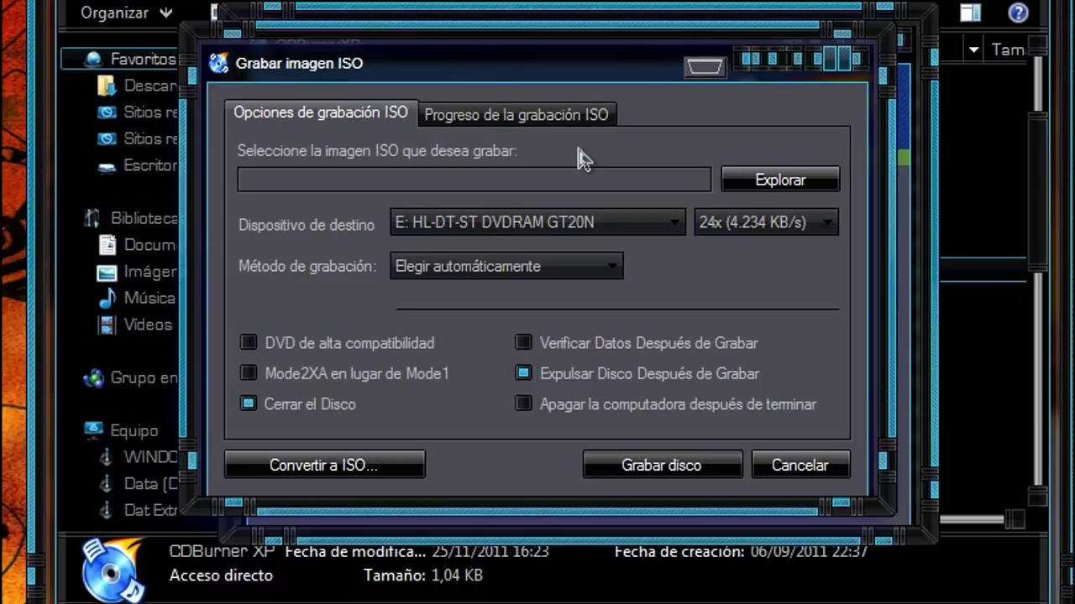
Examine the ISO image selection, destination device and recording method options for burning an image, keeping Elegir automáticamente
left_click(723, 185)
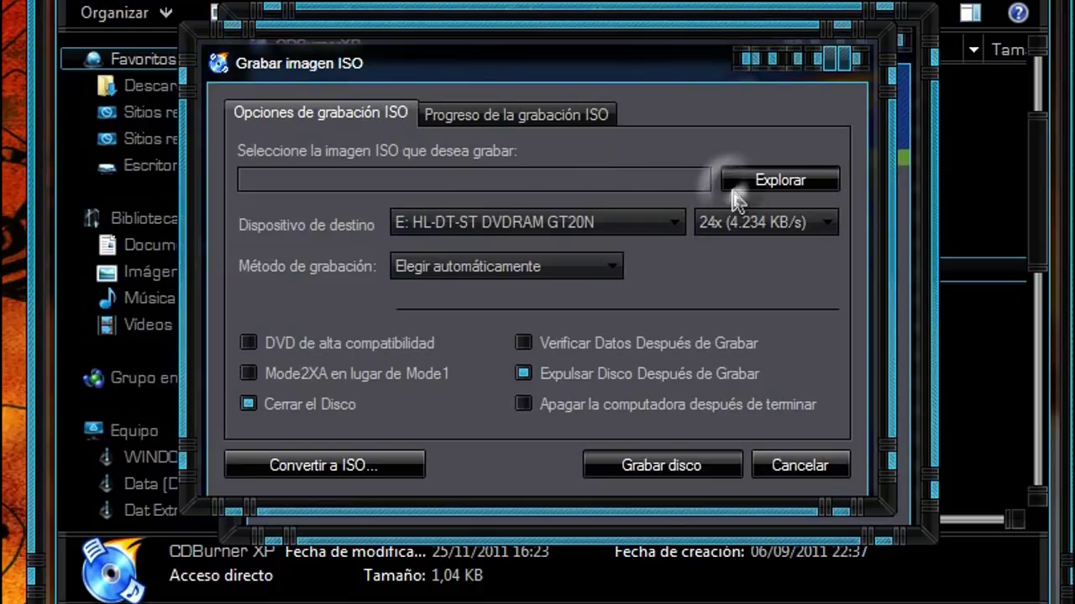
key("Escape")
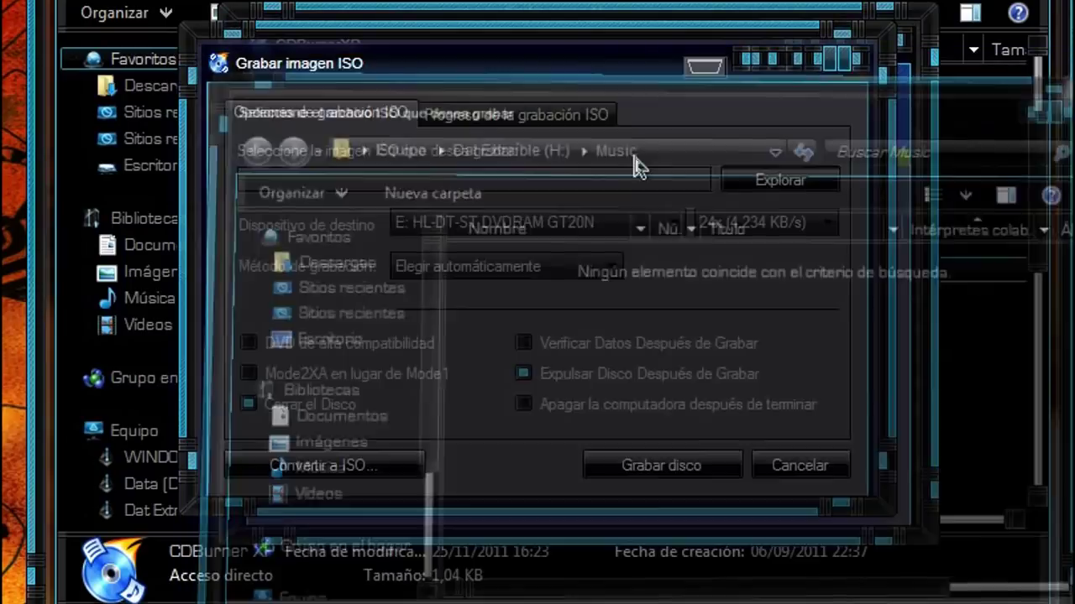
left_click(492, 232)
left_click(491, 237)
left_click(494, 266)
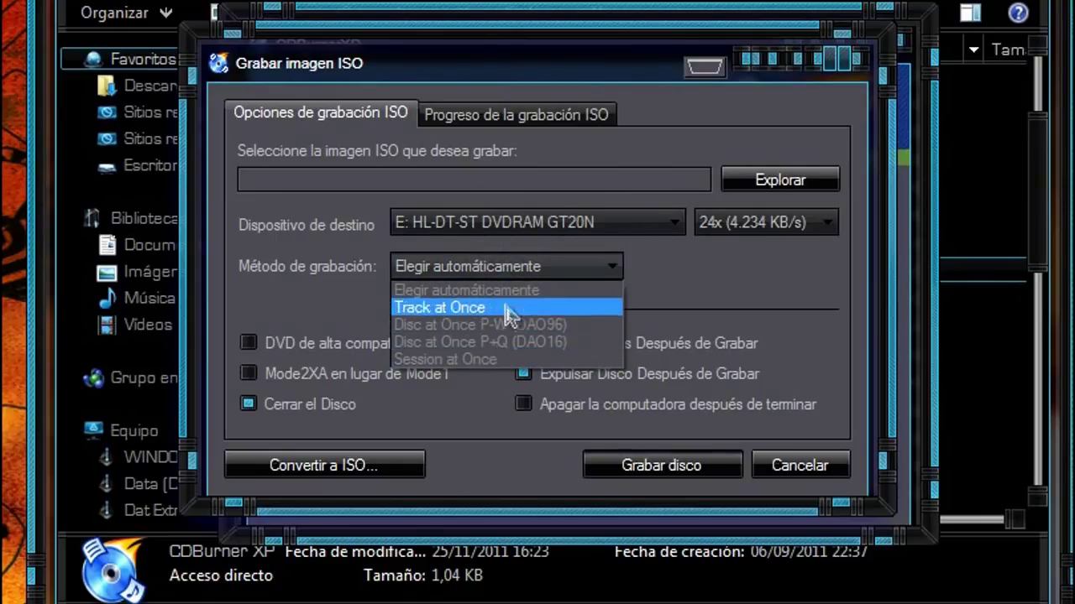
left_click(513, 293)
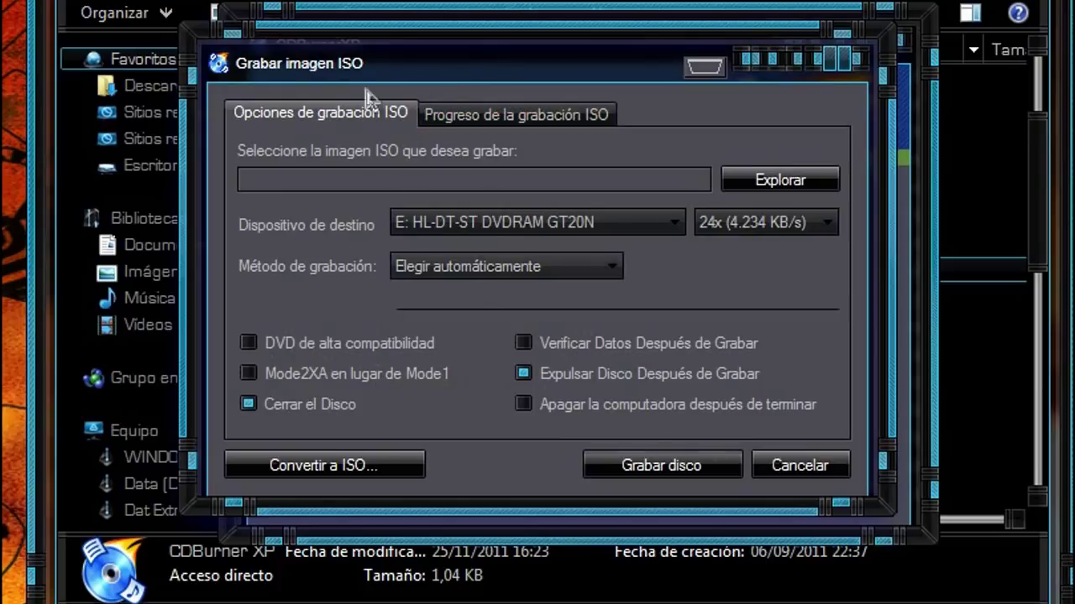
View the source and ISO location fields for converting an image to ISO, then cancel the conversion
left_click(285, 468)
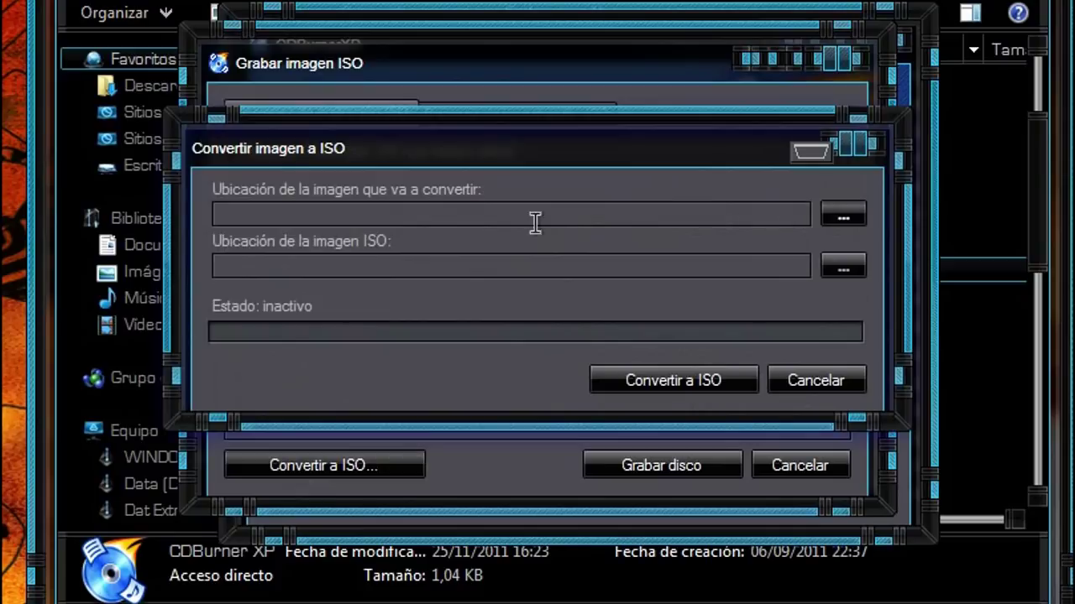
left_click(350, 265)
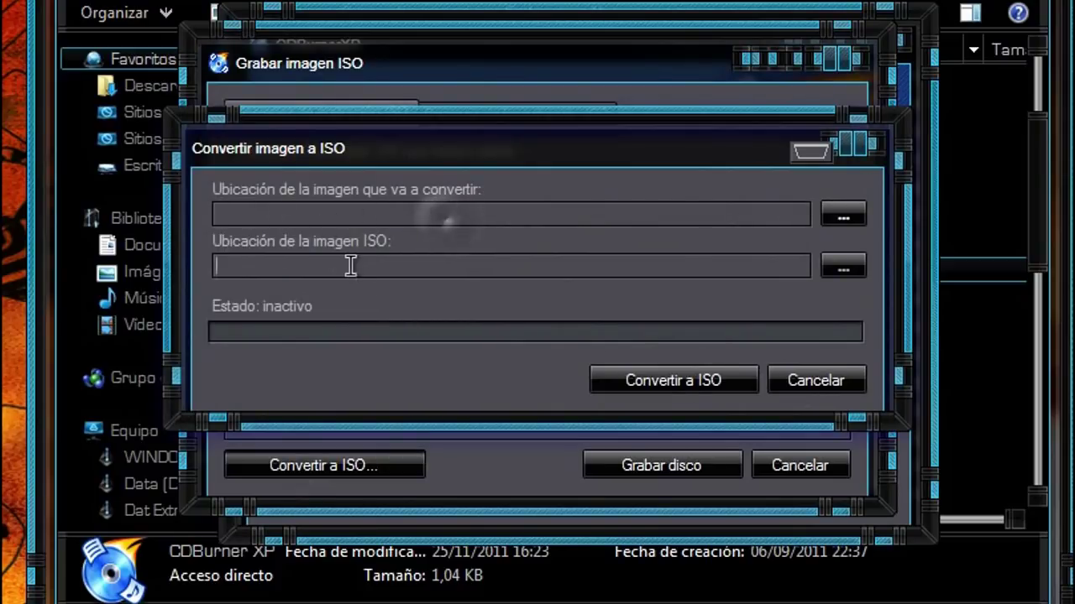
left_click(816, 388)
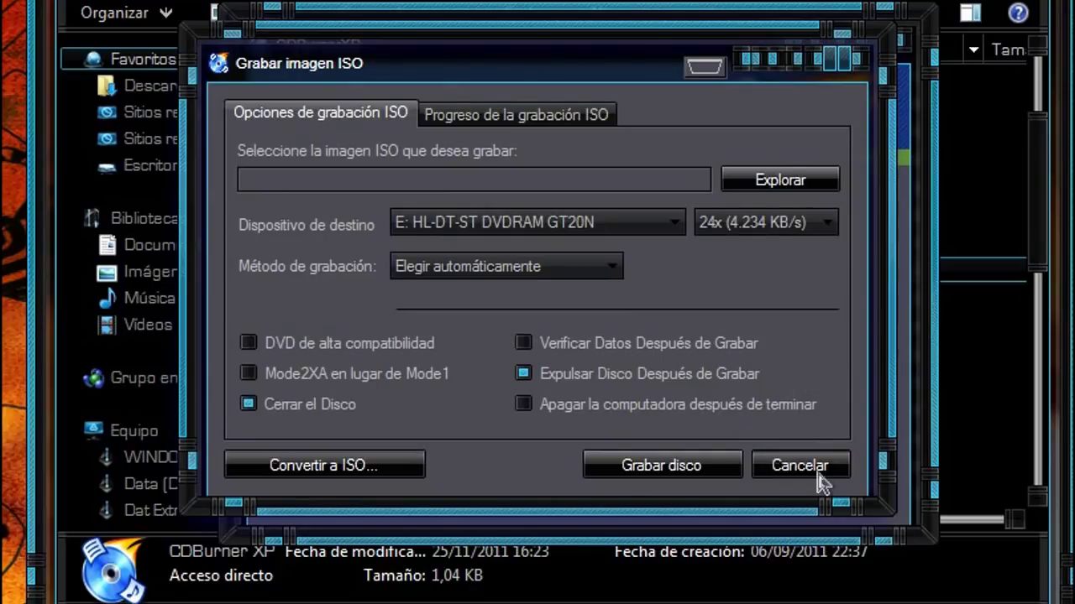